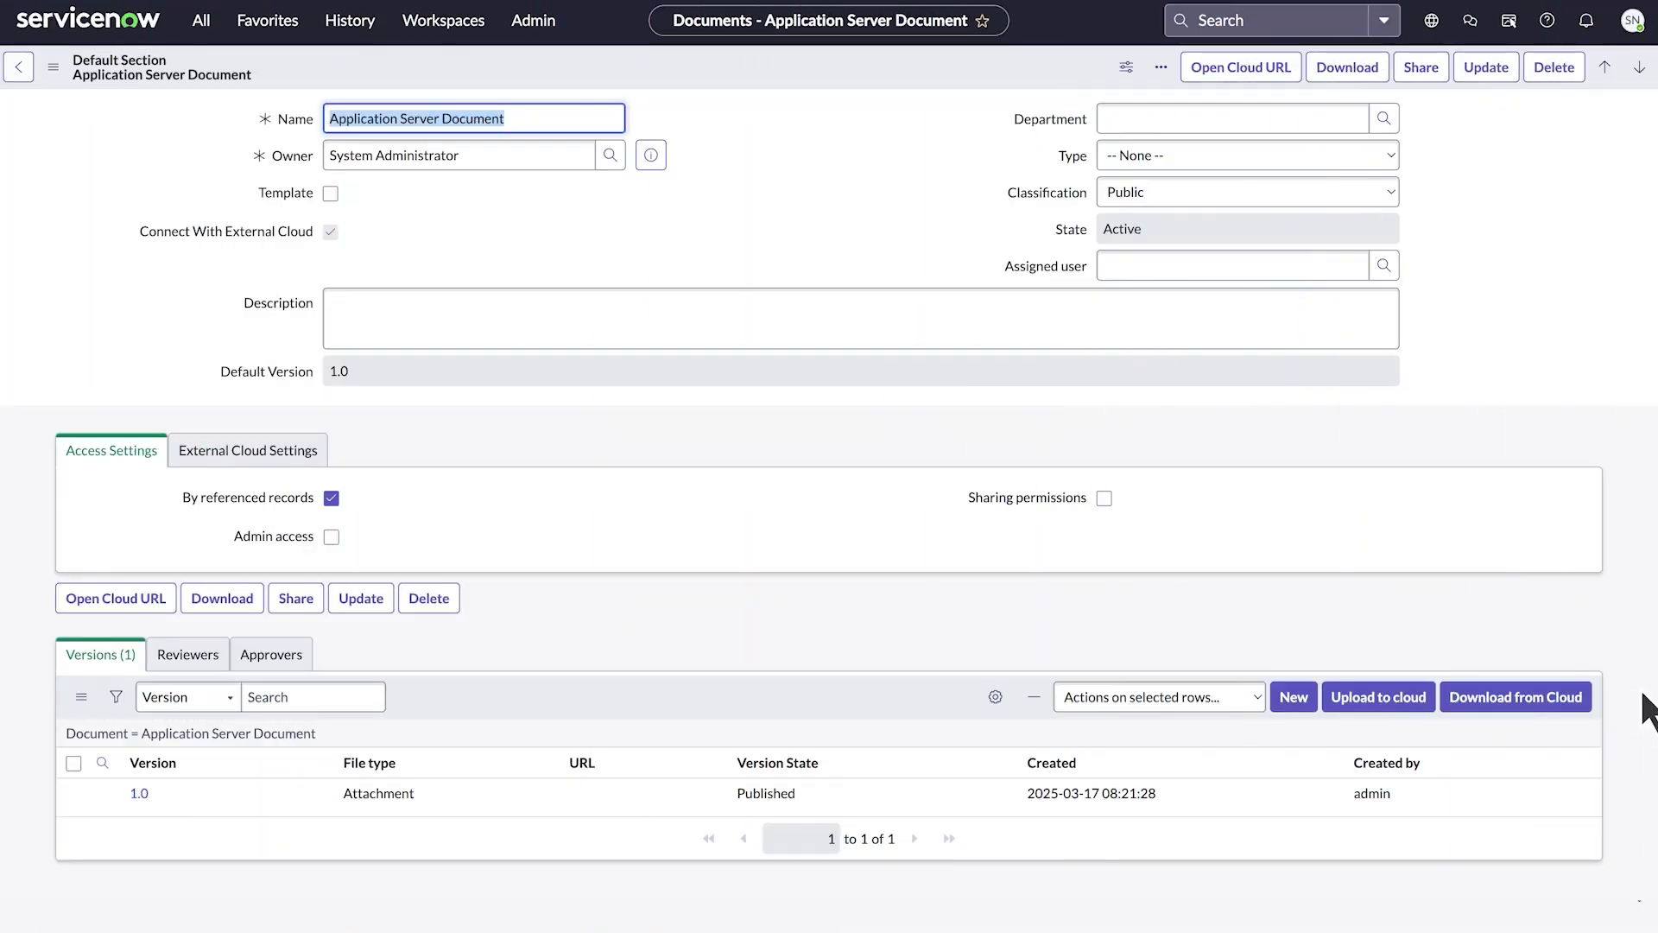
Upload version 2.0 of the Application Server Document to cloud, then open the NDA PDF
left_click(1379, 697)
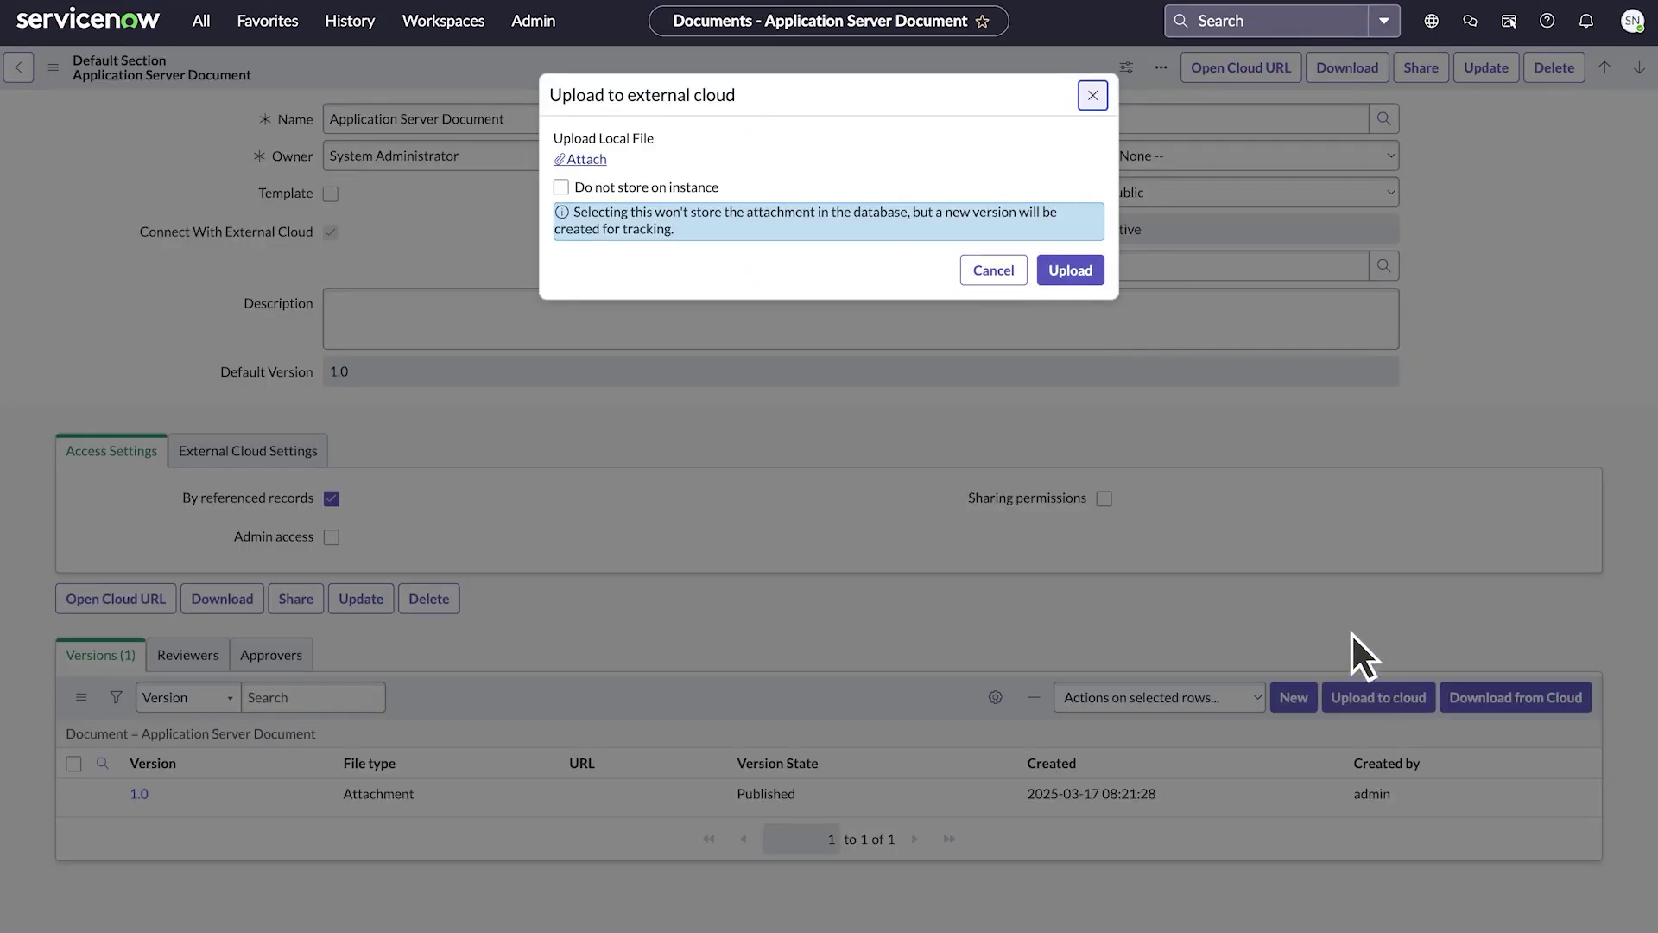
left_click(1088, 272)
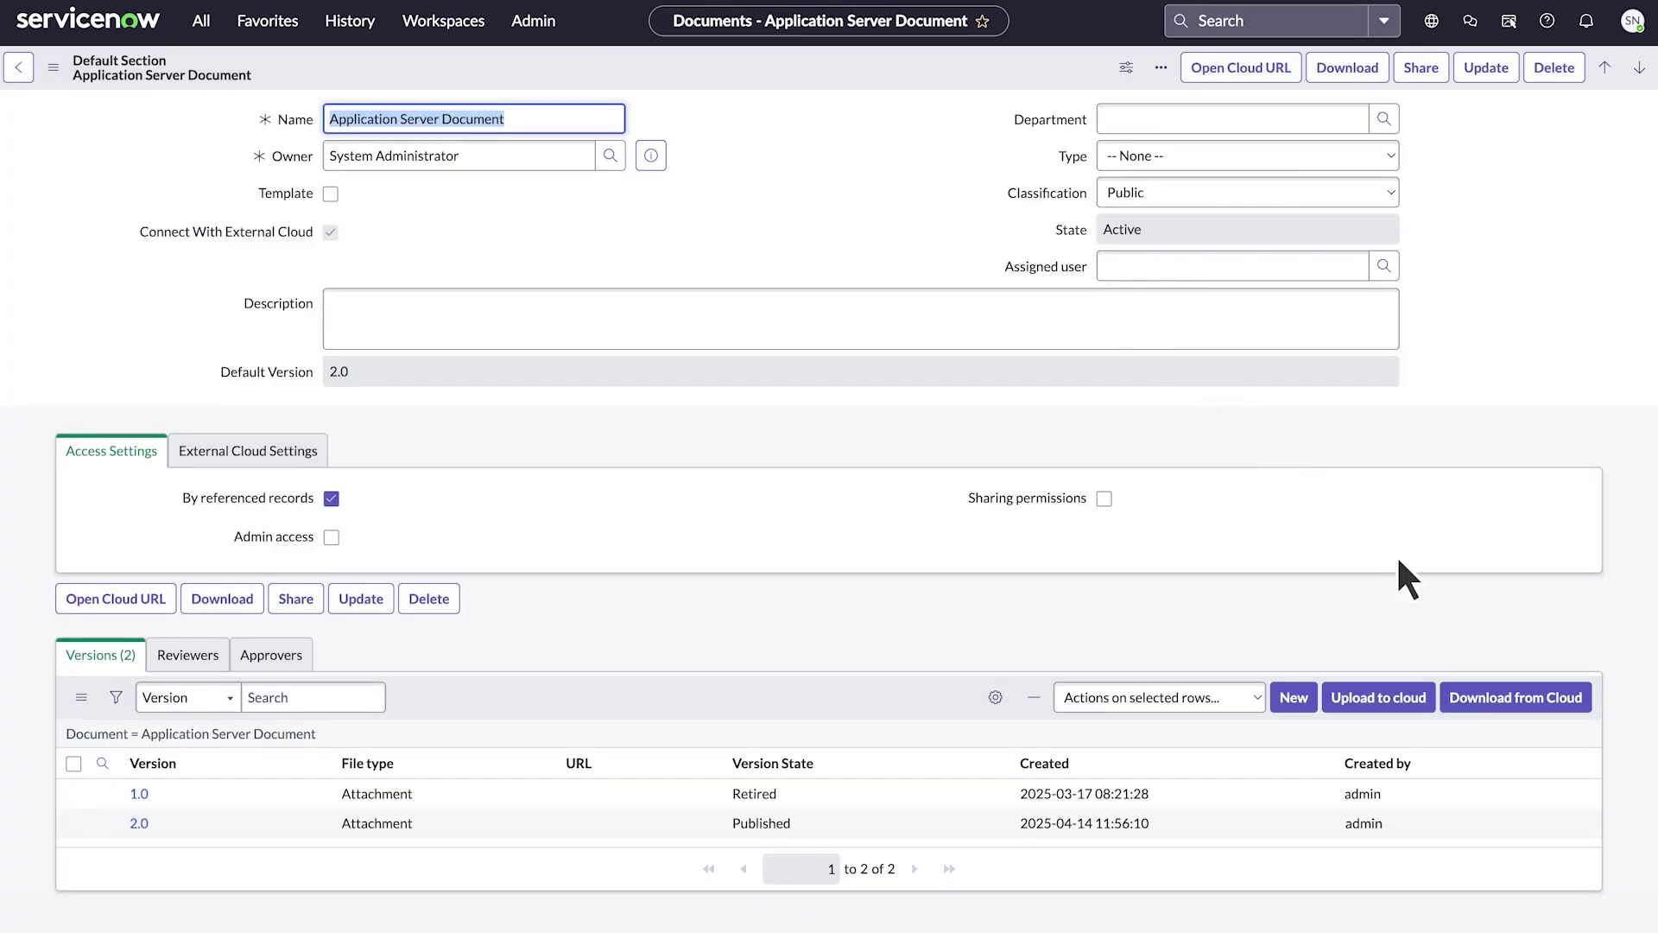
left_click(1508, 701)
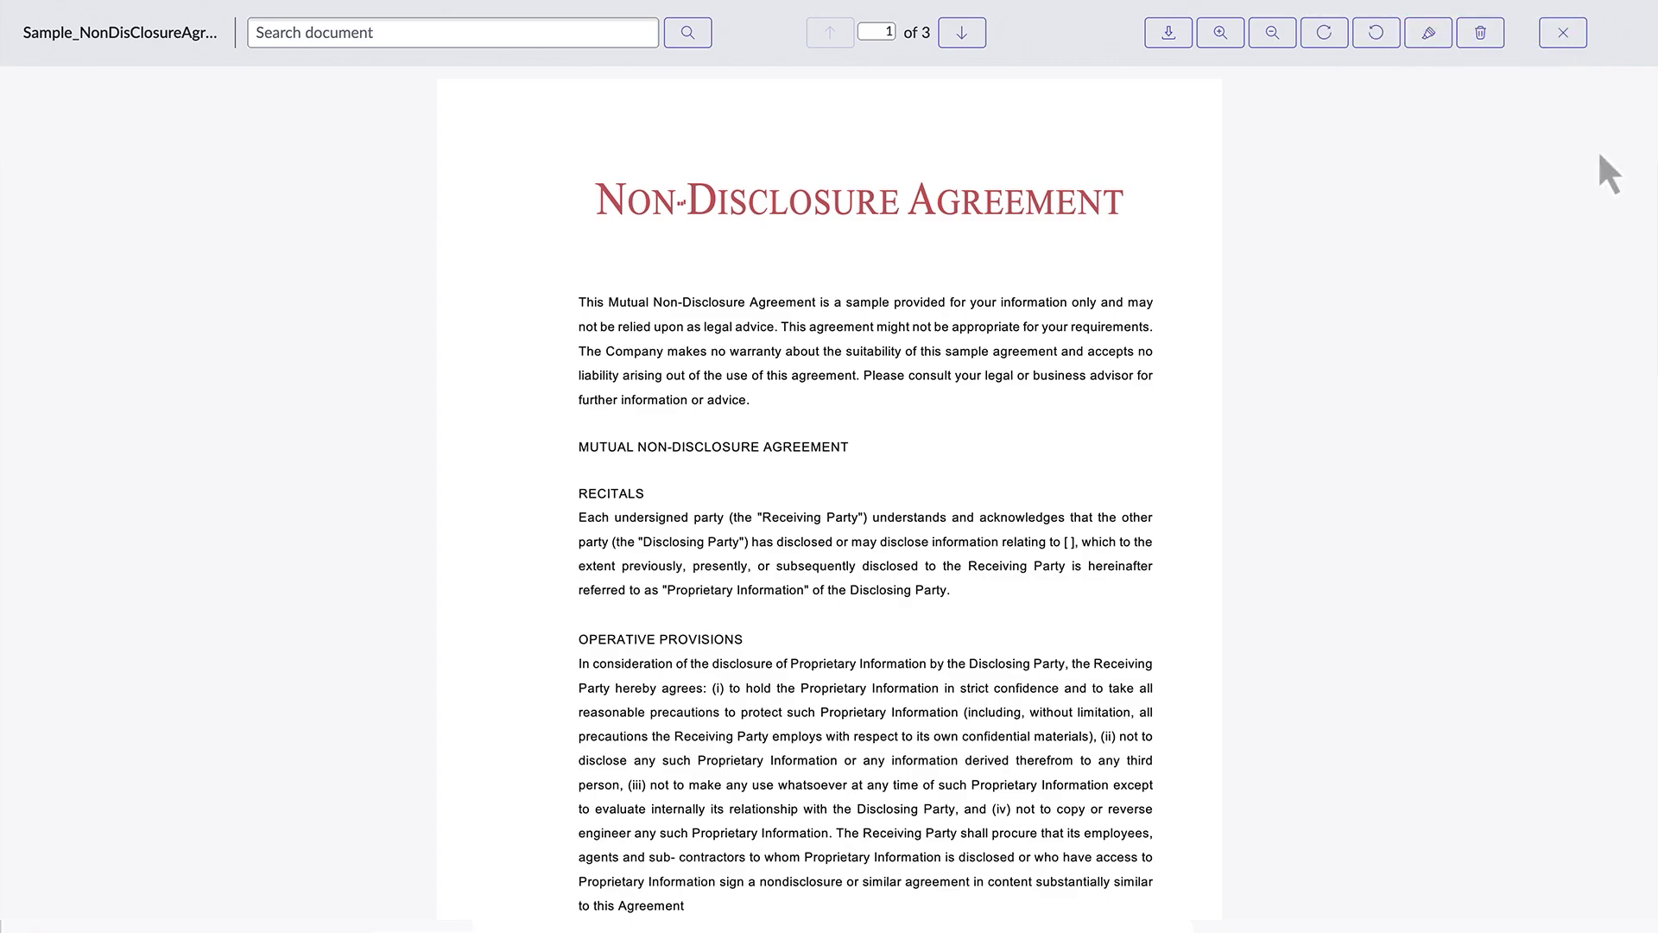
Redact the NDA's opening paragraph and all 16 'Proprietary Information' matches
left_click(1429, 31)
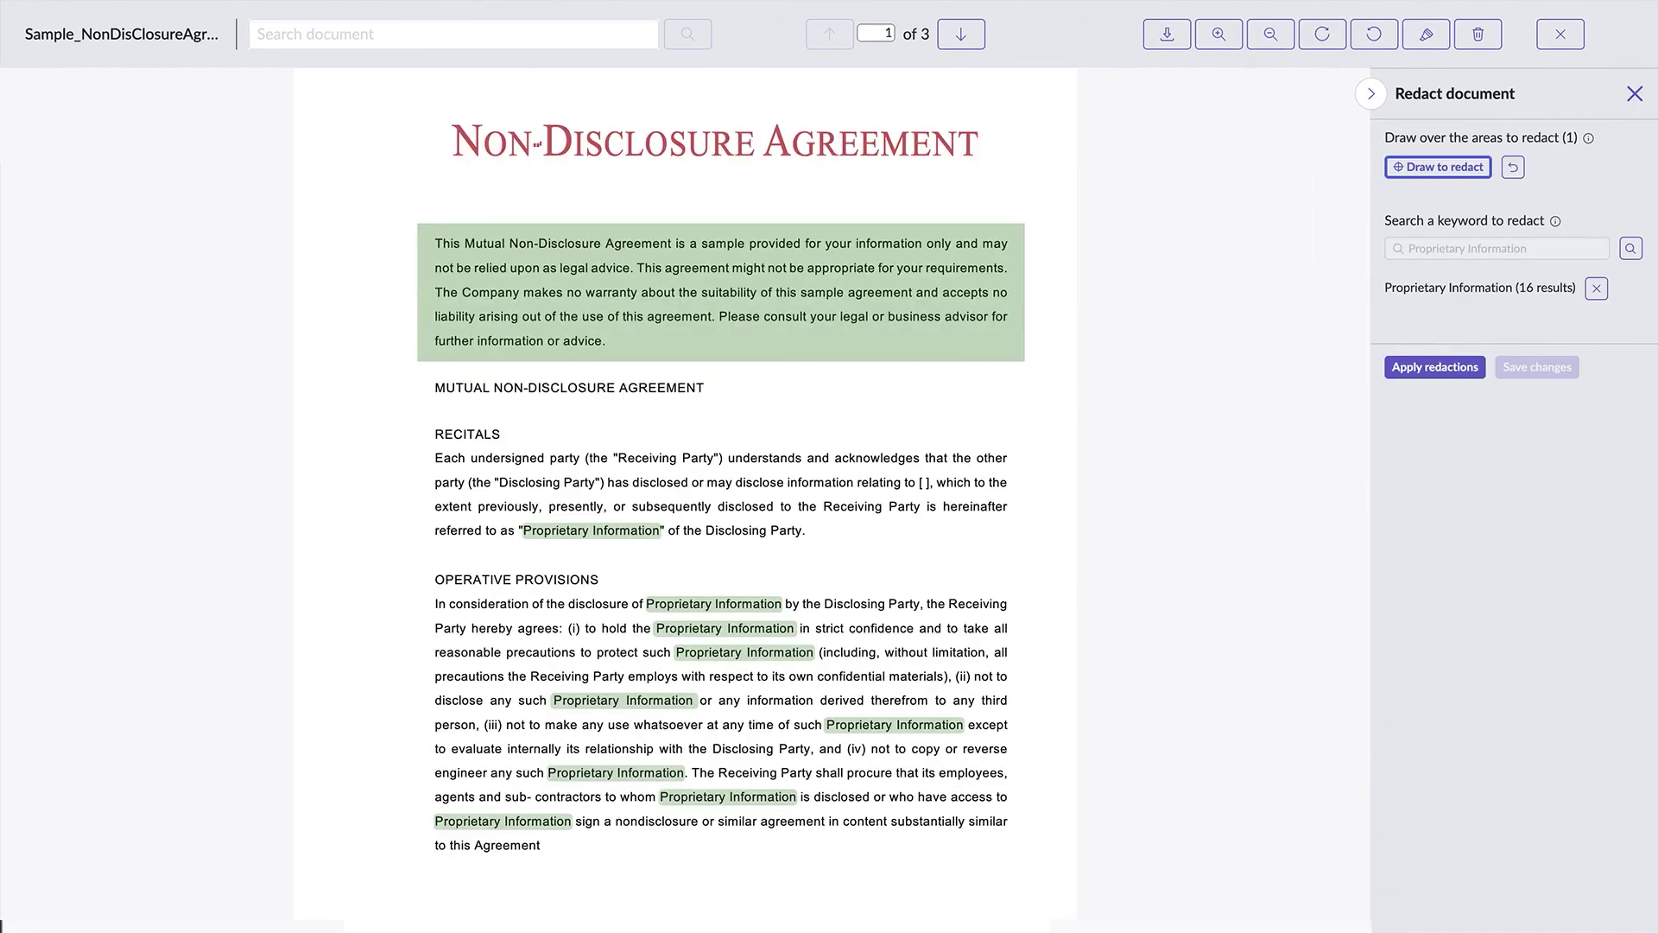
left_click(1435, 367)
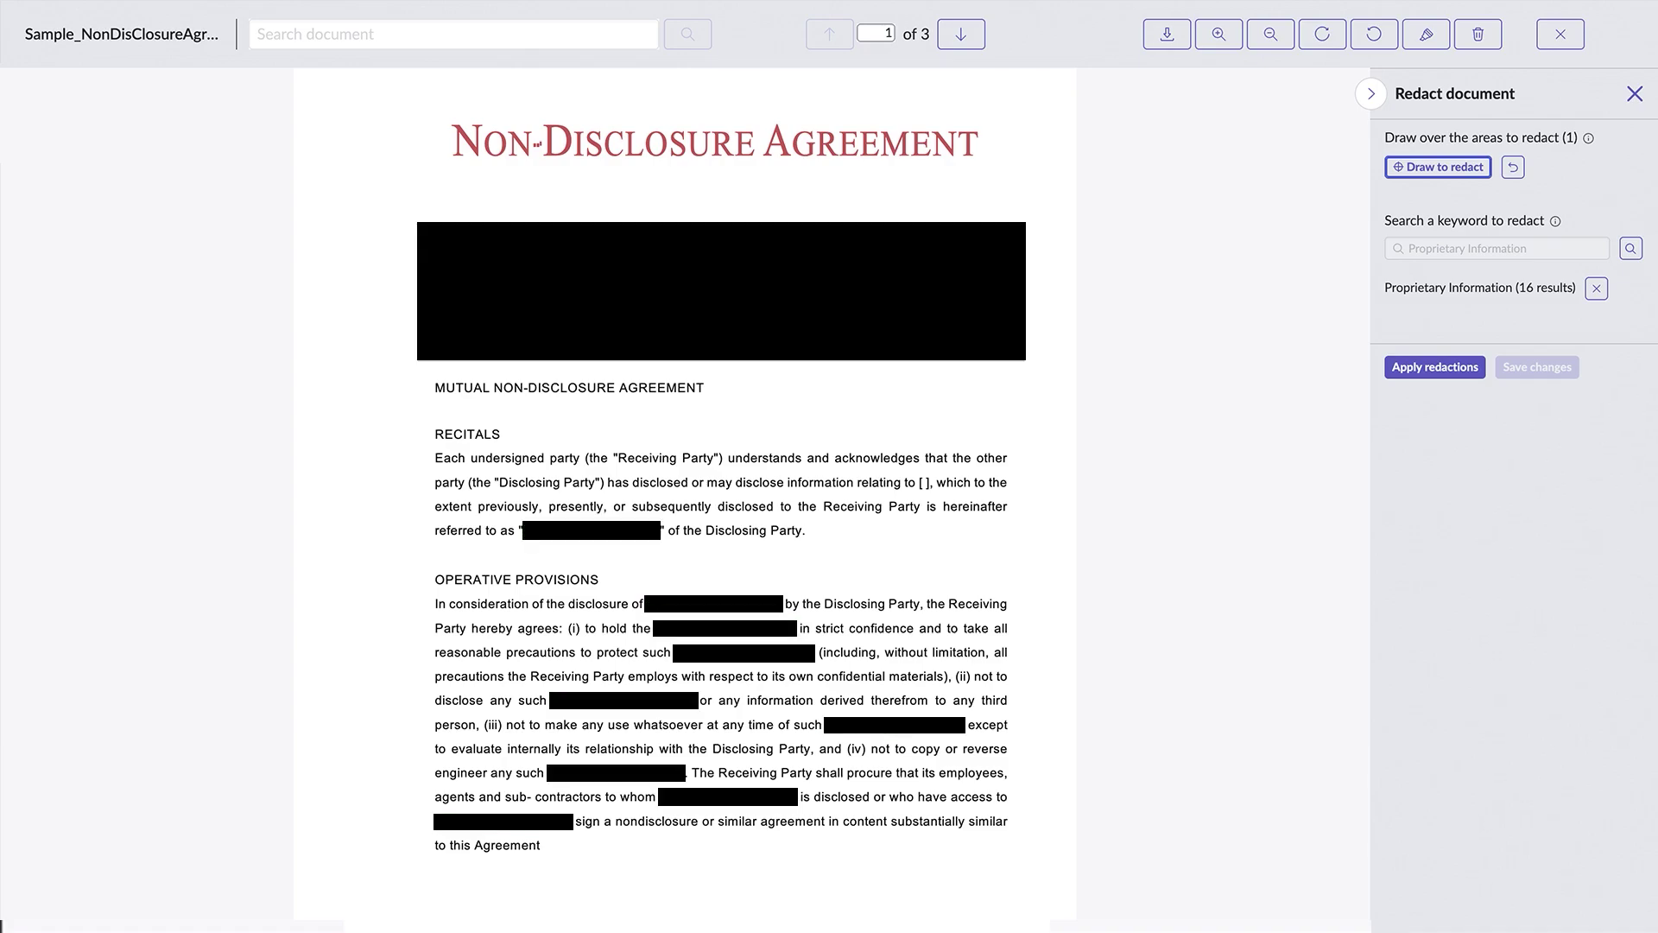